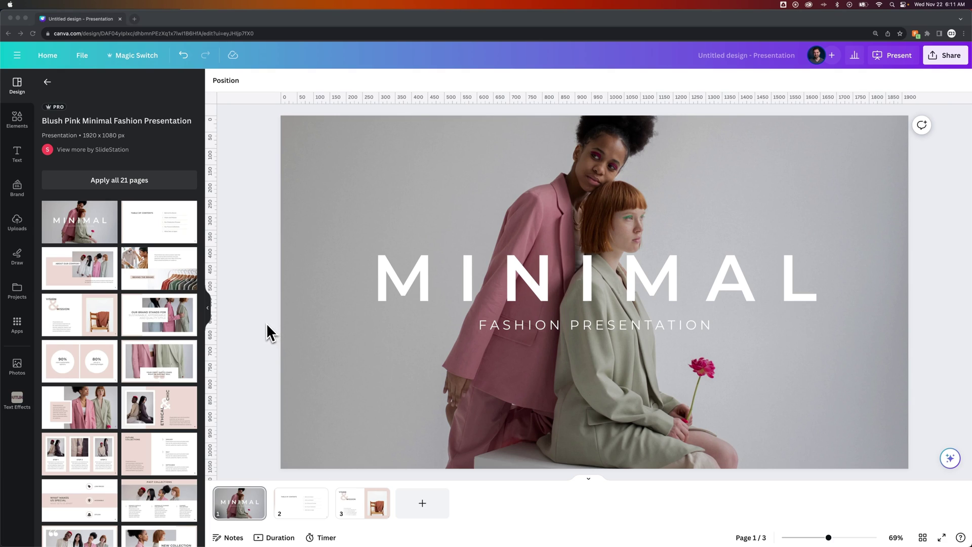
Review the title, Table of Contents and Vision & Mission pages, ending on the MINIMAL title slide.
click(269, 324)
click(589, 480)
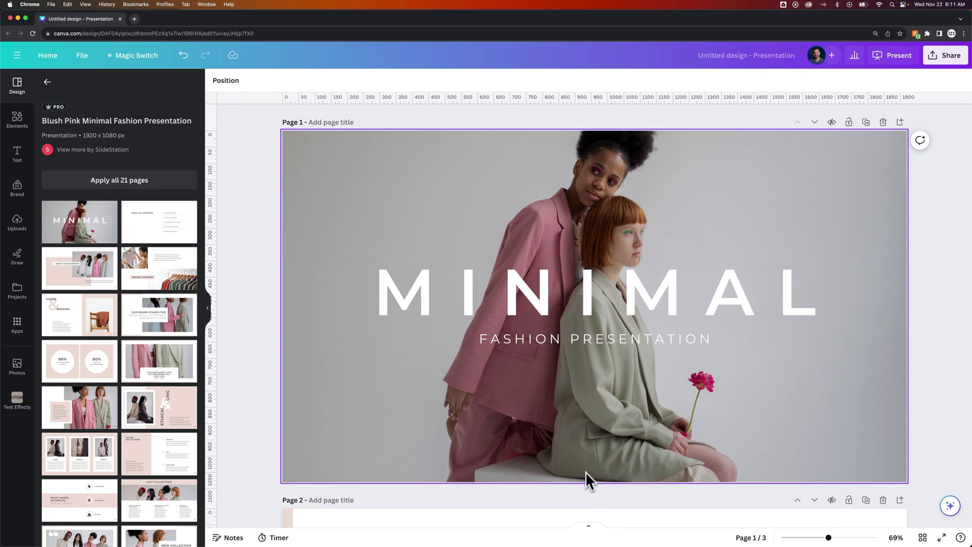
scroll(585, 472, down, 10)
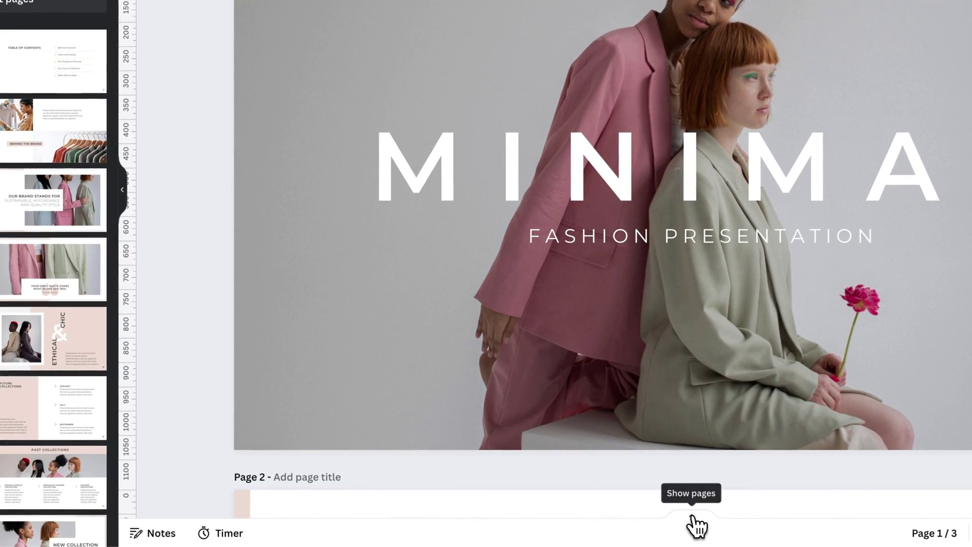
click(589, 526)
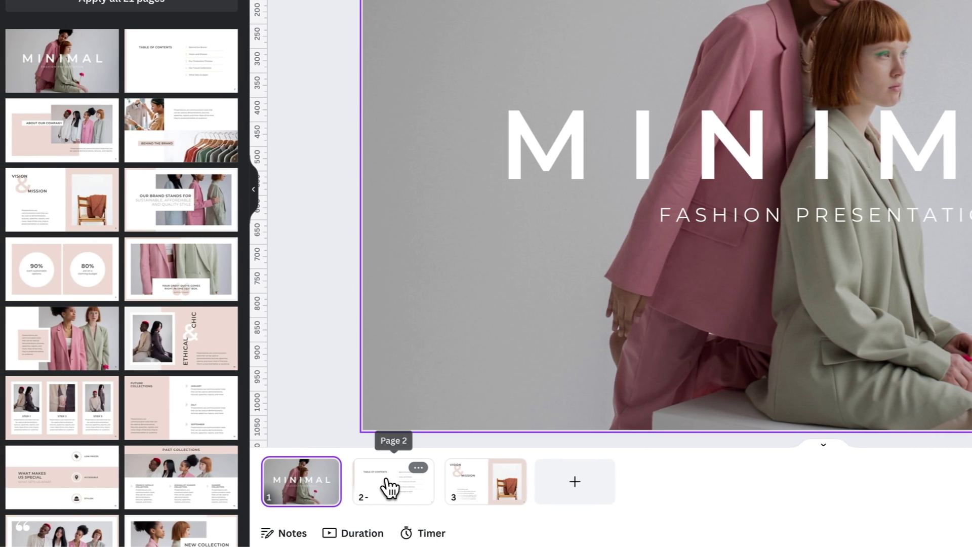
click(285, 487)
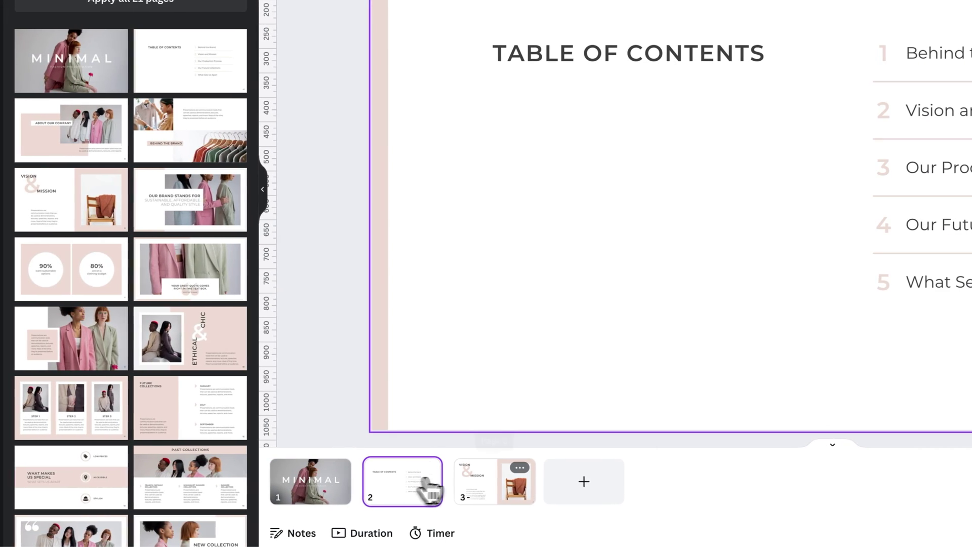
click(471, 491)
click(401, 495)
click(349, 497)
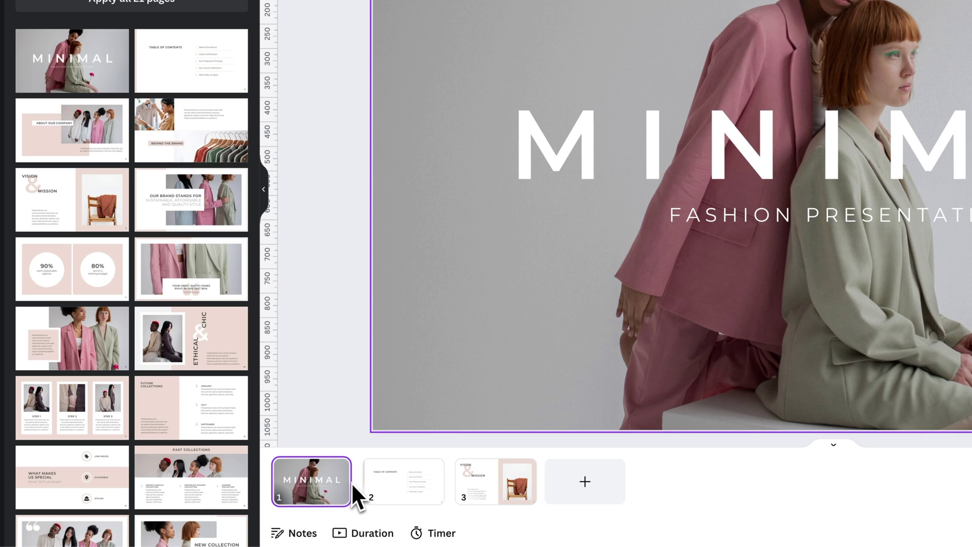
Preview Dissolve, Slide, Circle Wipe, Color Wipe, Line Wipe, Stack and Flow between pages 1 and 2.
mouse_move(357, 481)
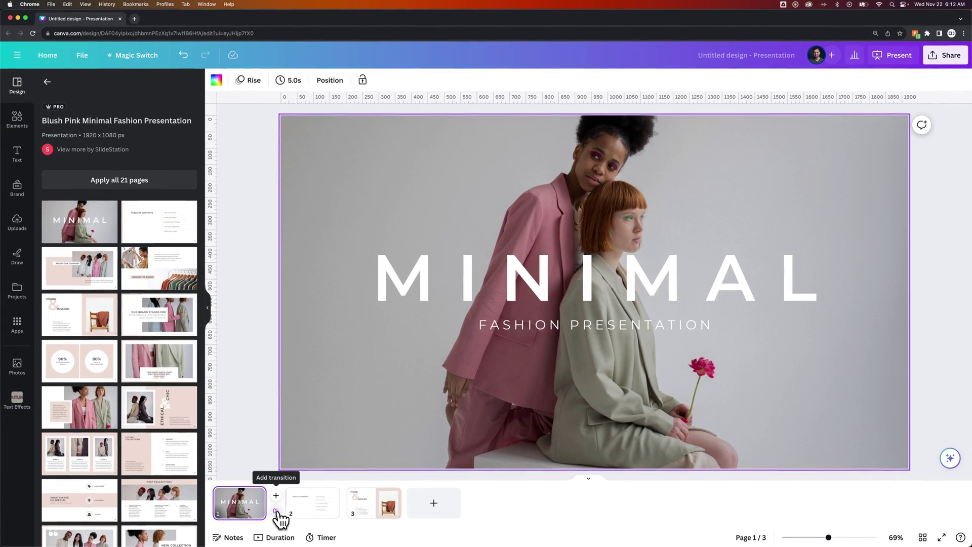
click(276, 512)
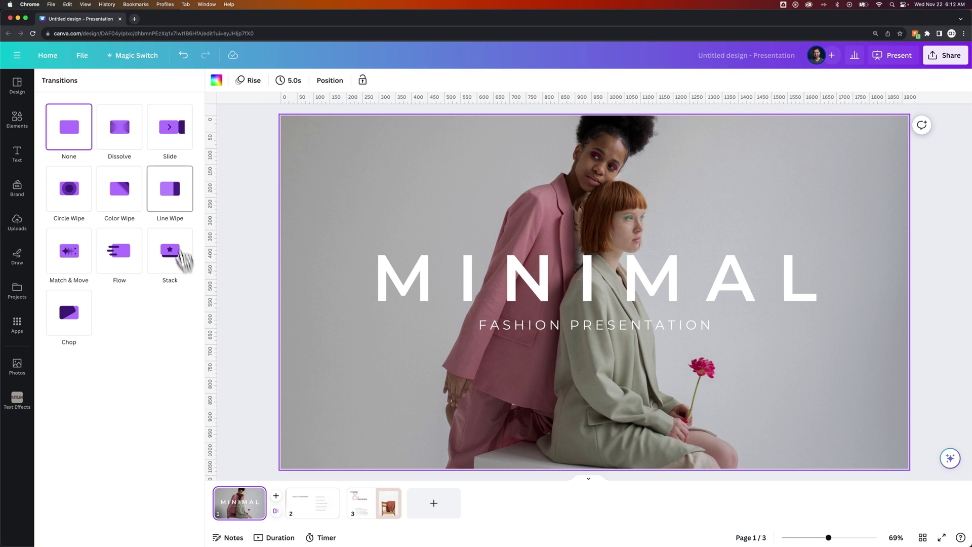
click(123, 155)
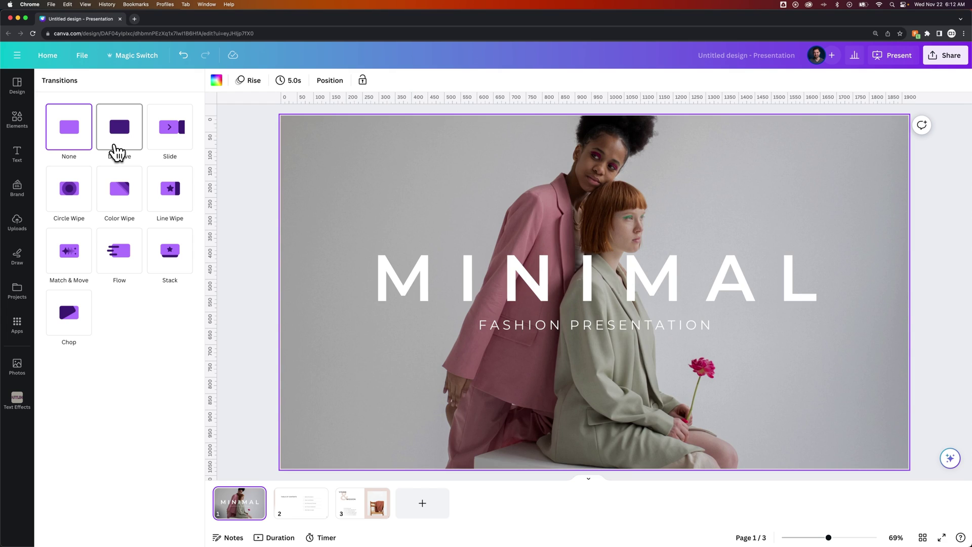
click(165, 145)
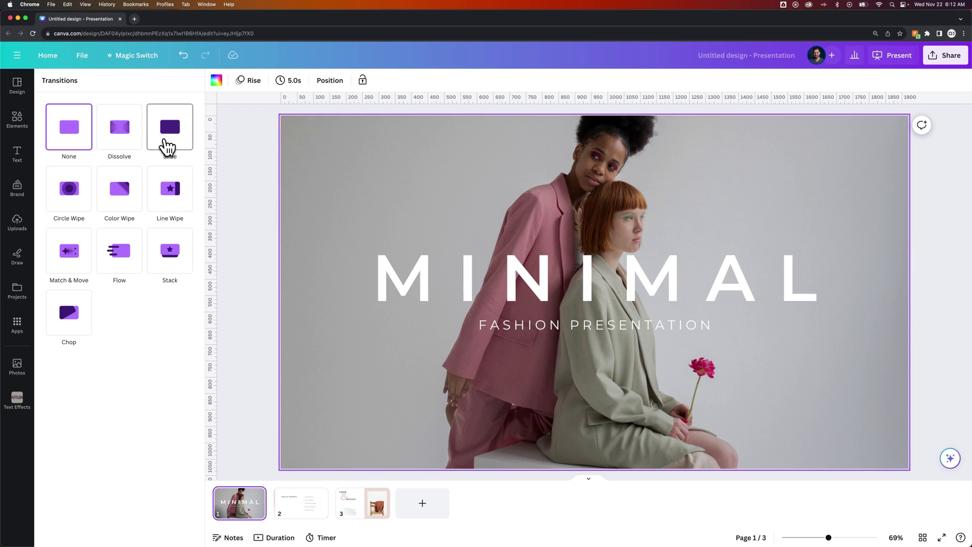
click(83, 190)
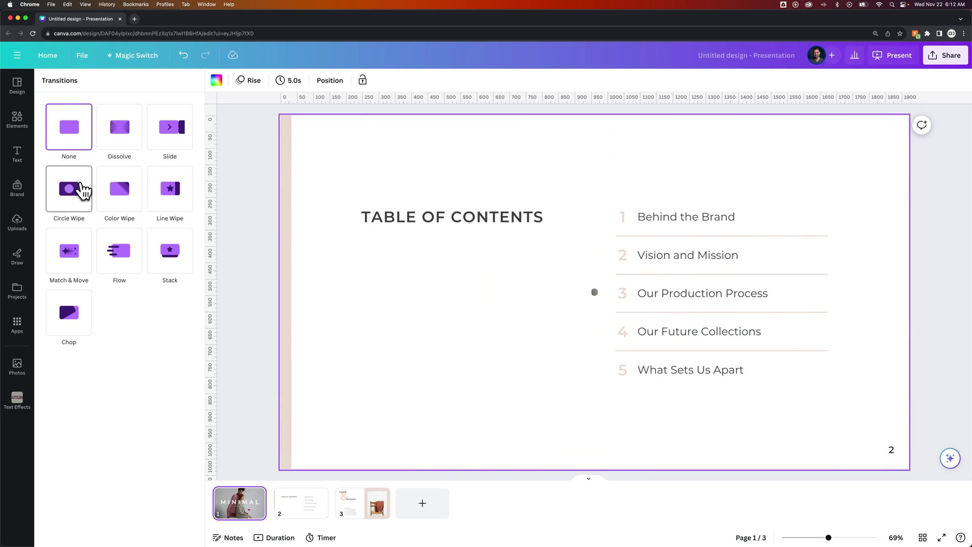
click(119, 195)
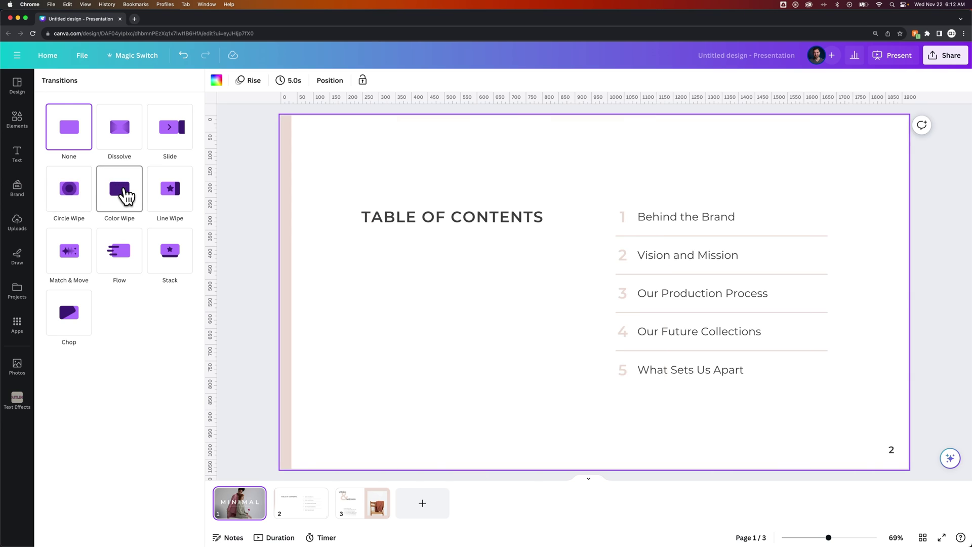
click(171, 192)
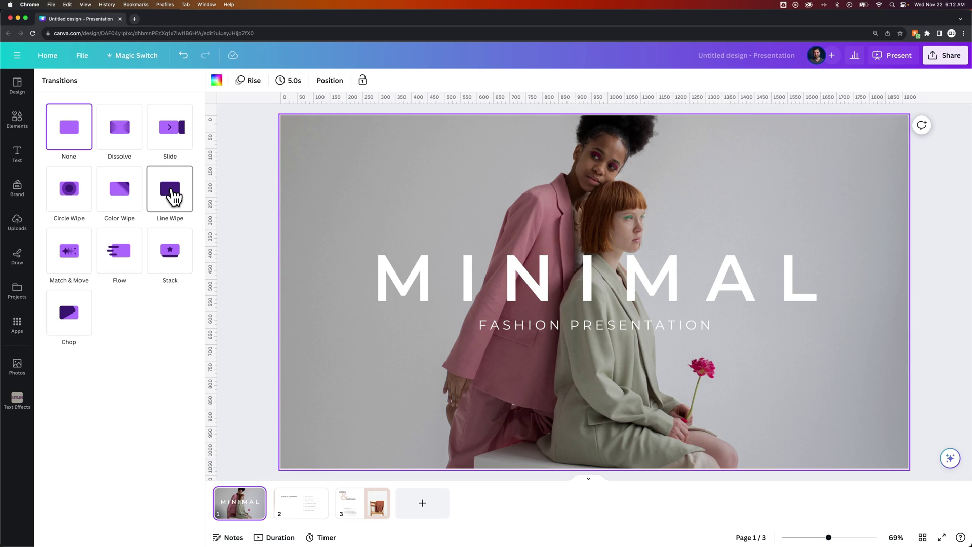
click(175, 254)
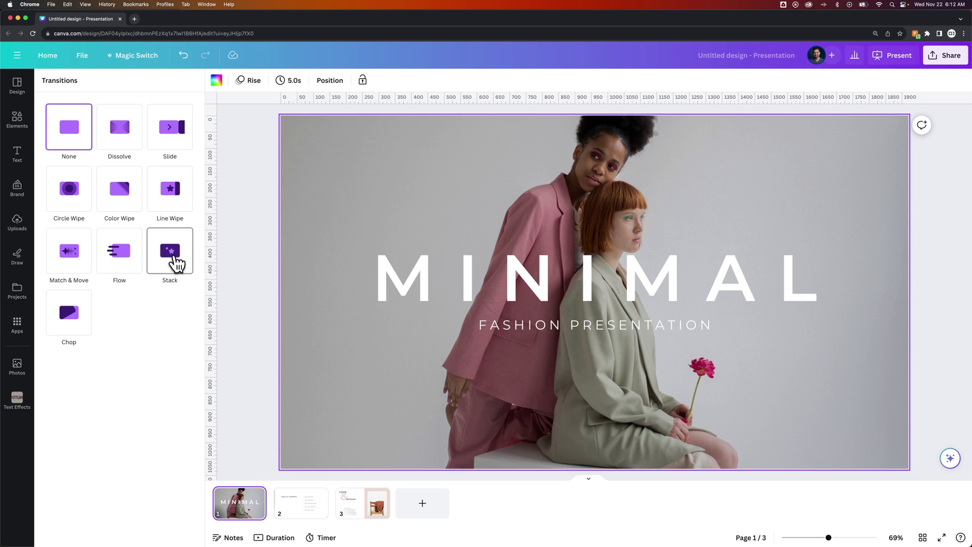
click(130, 264)
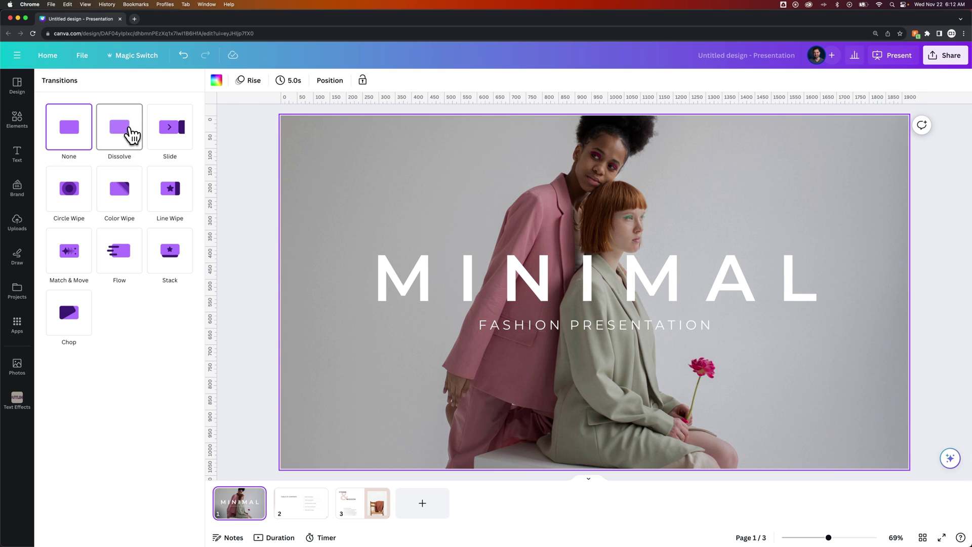
Choose the Dissolve transition and set its duration to 0.5 seconds.
click(130, 133)
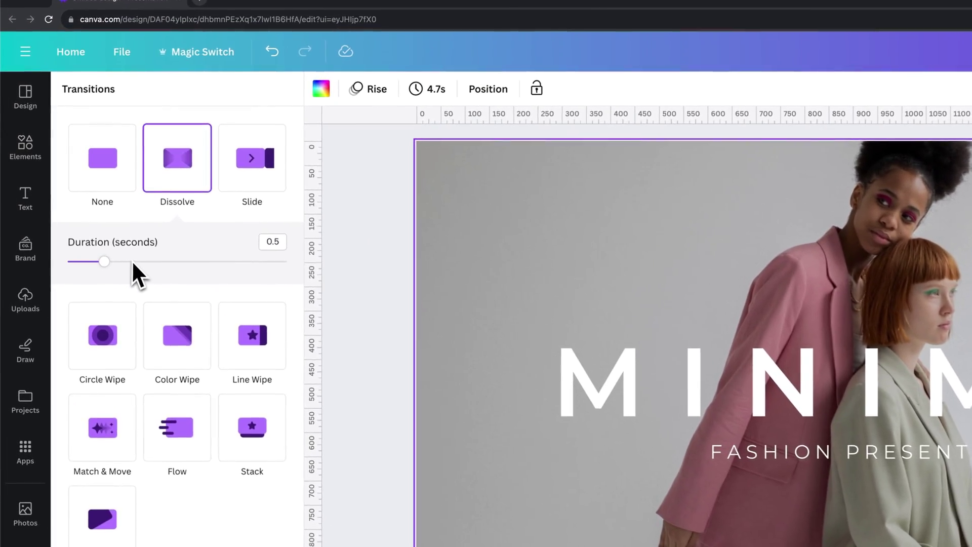
mouse_move(126, 127)
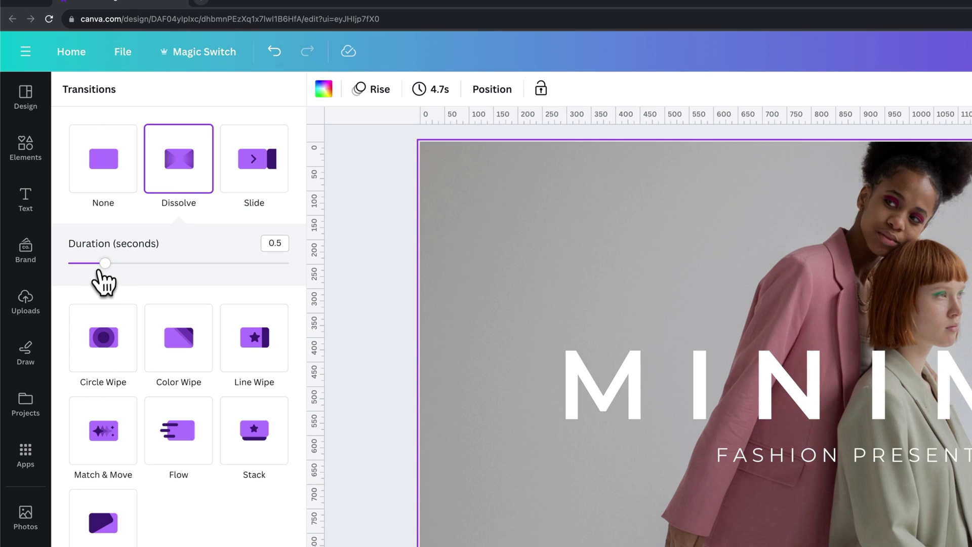
drag(105, 263, 234, 263)
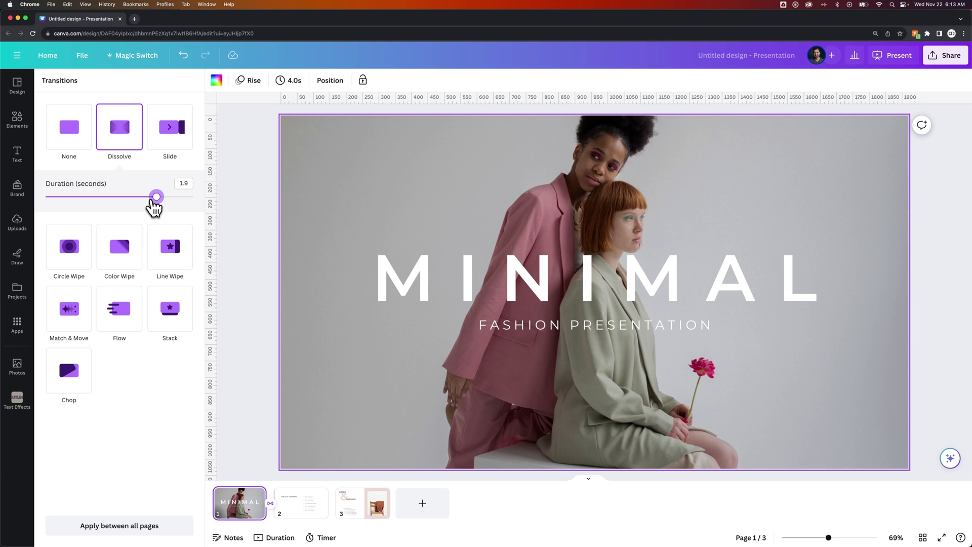
drag(157, 196, 86, 200)
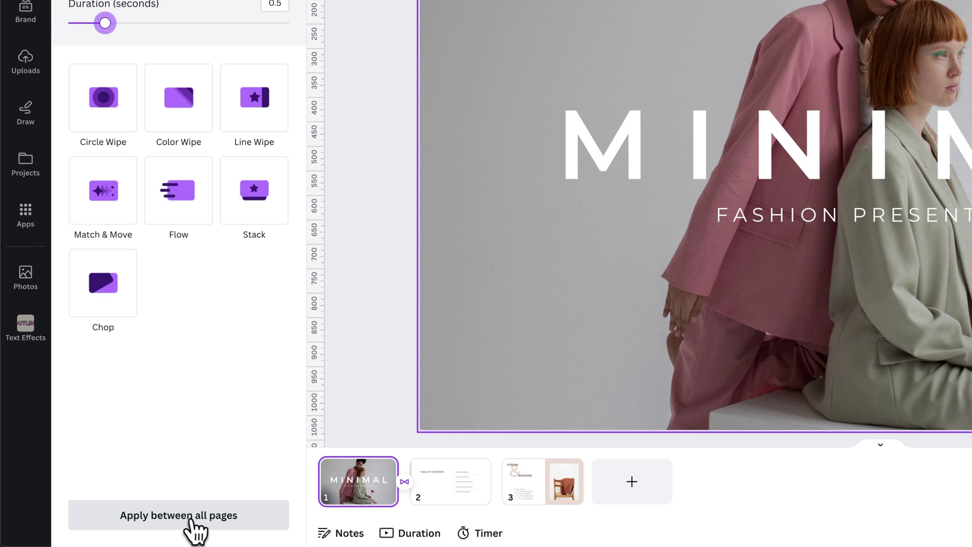
Apply the dissolve to all pages, then review pages 2 and 3 and return to page 1.
click(198, 518)
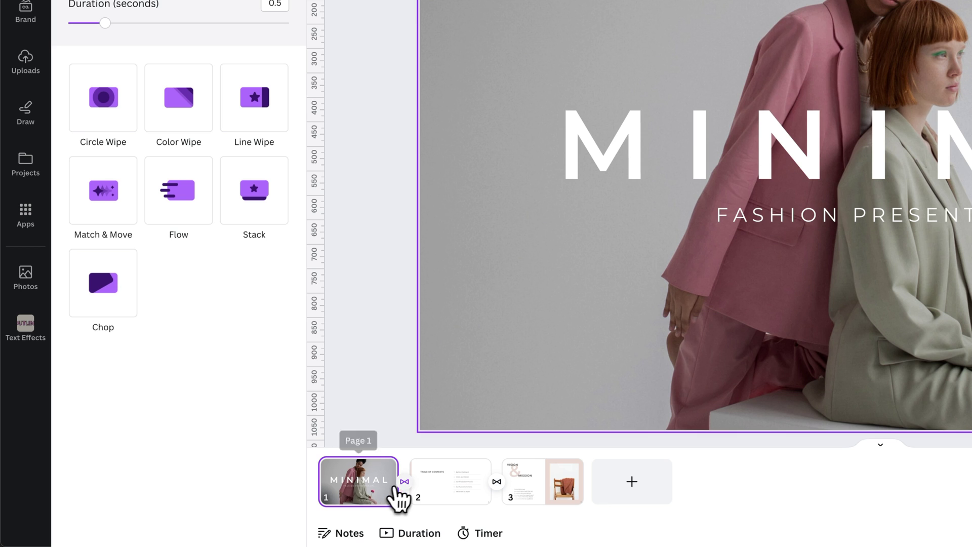
click(497, 485)
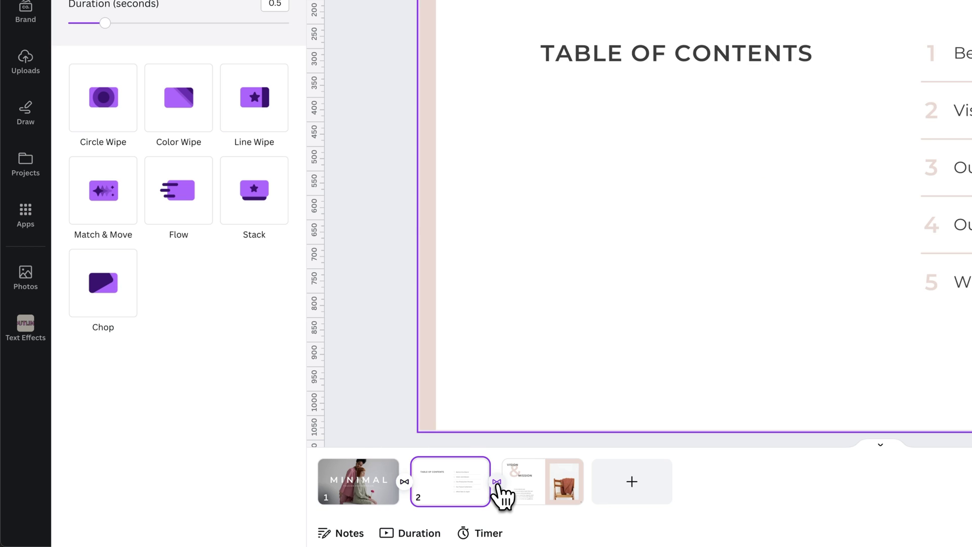
click(522, 494)
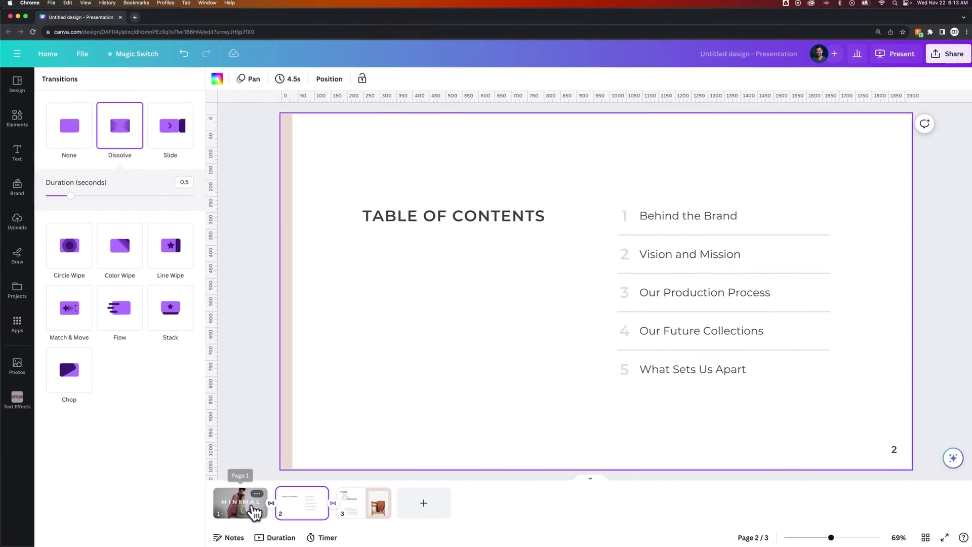
click(252, 509)
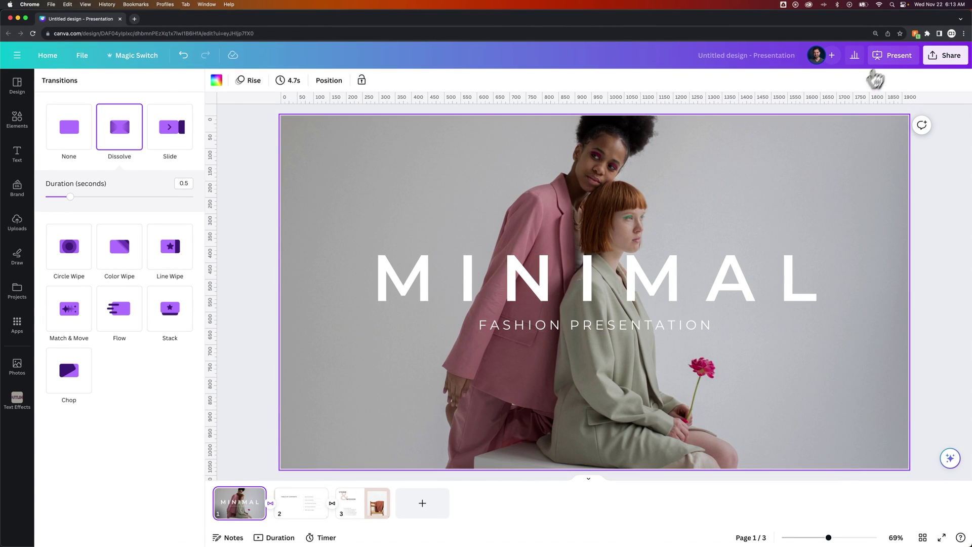
Present the deck full screen and advance to the Vision & Mission slide.
click(896, 57)
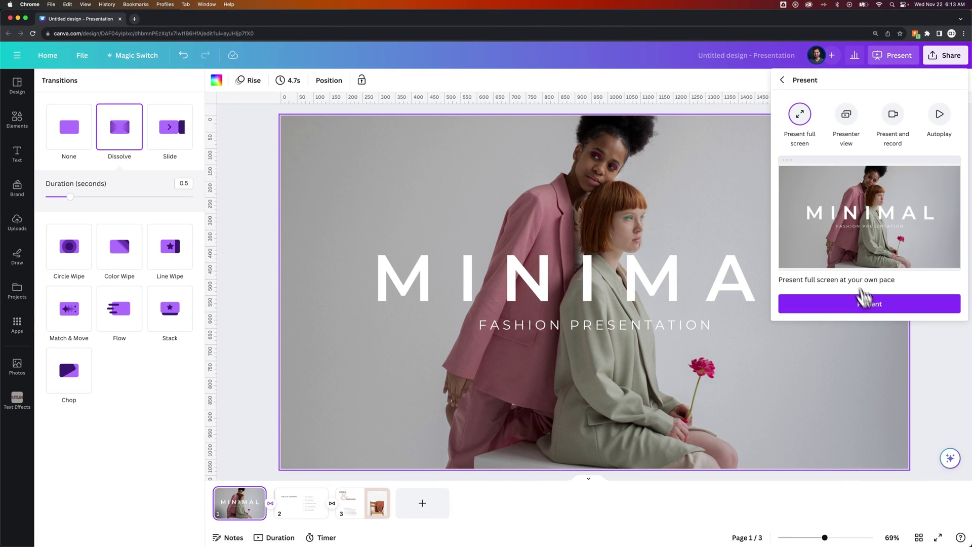
click(882, 306)
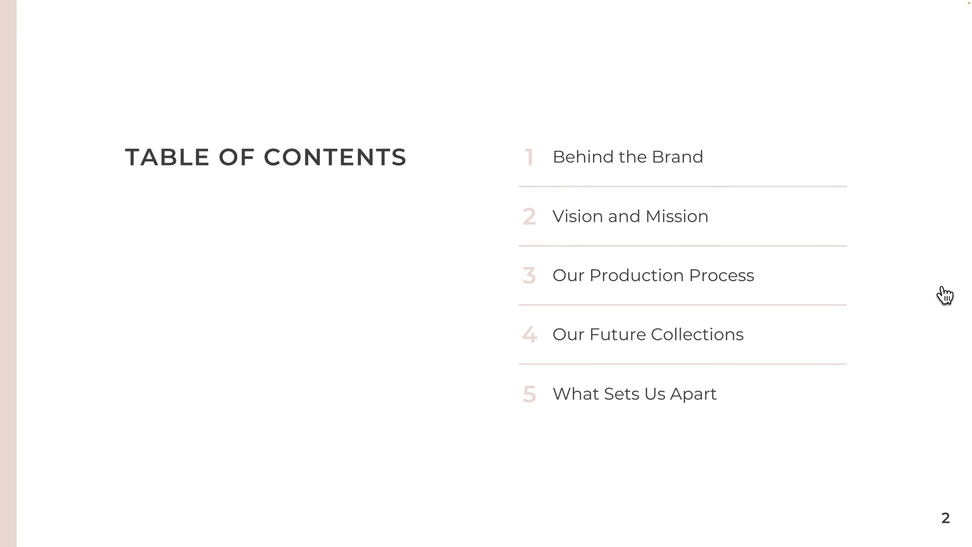
click(945, 295)
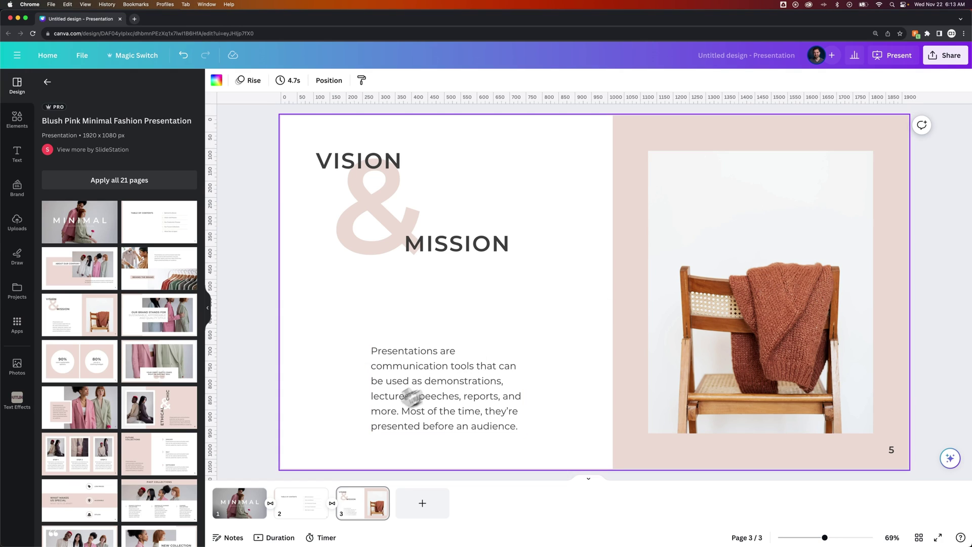
Remove the Pan page animation from the Table of Contents page.
click(271, 504)
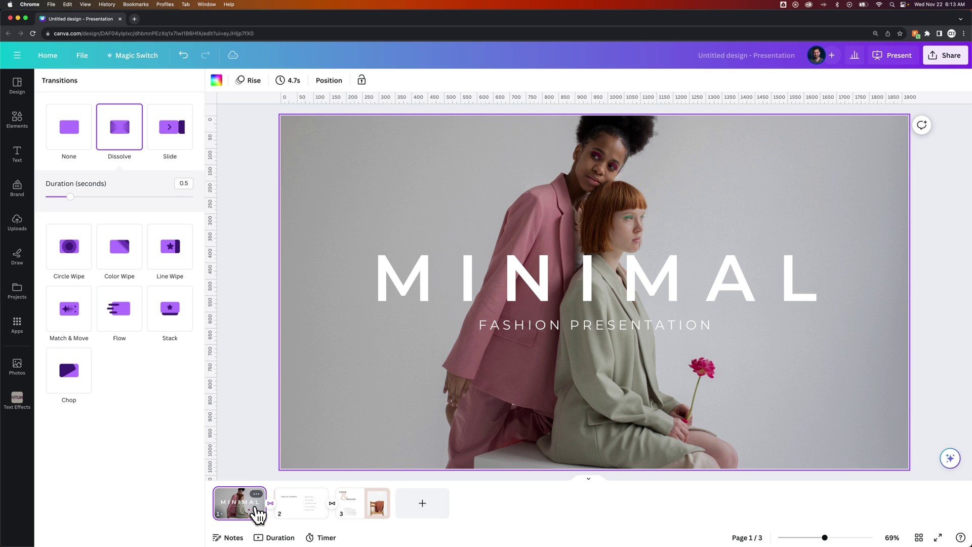
click(293, 515)
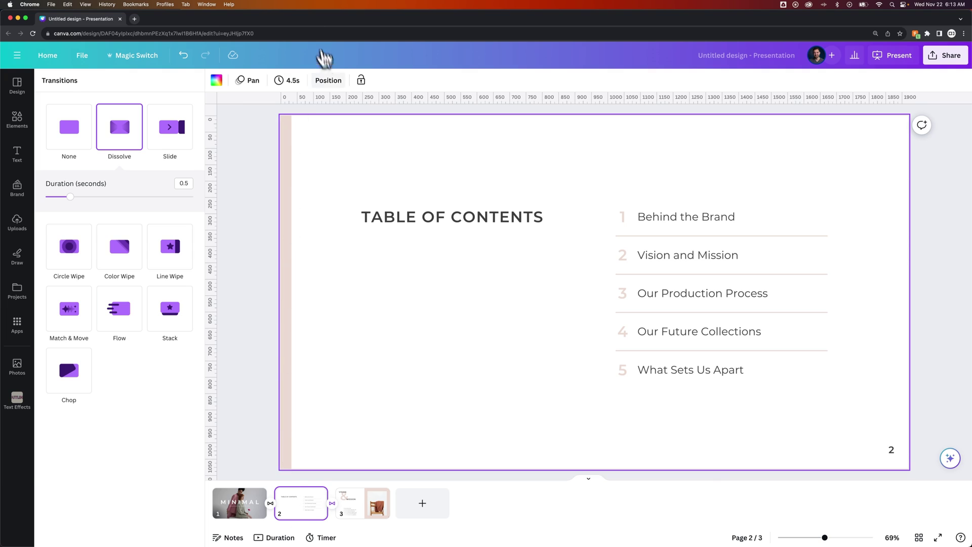
click(494, 222)
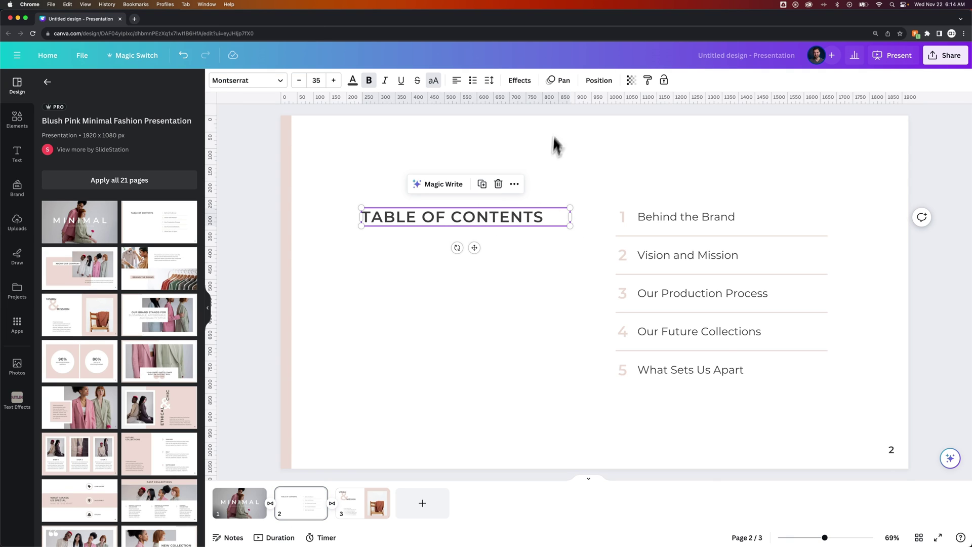
click(561, 81)
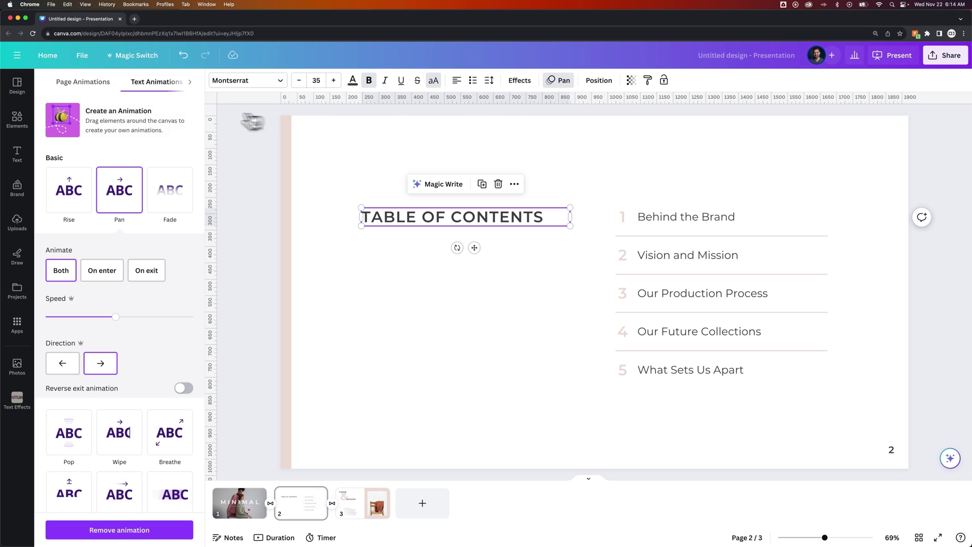
click(103, 85)
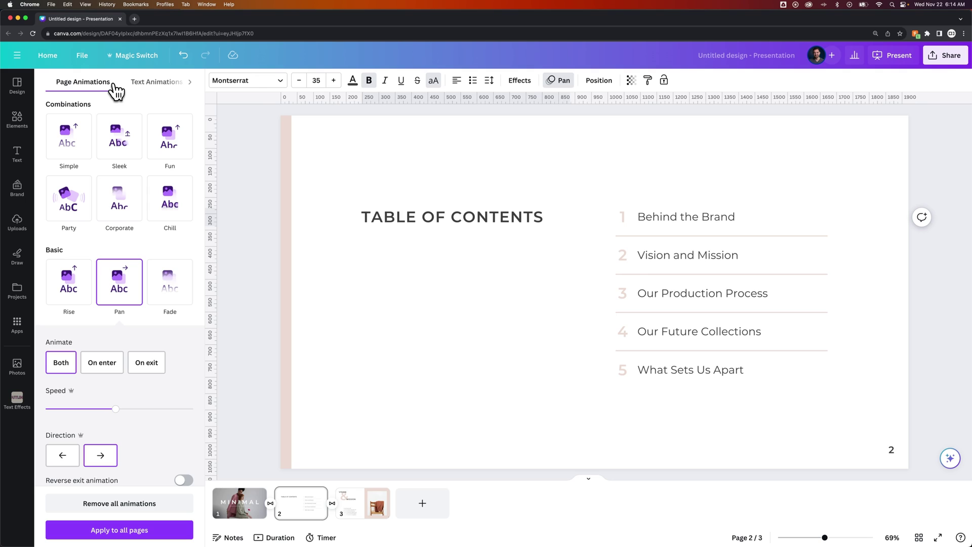
click(146, 504)
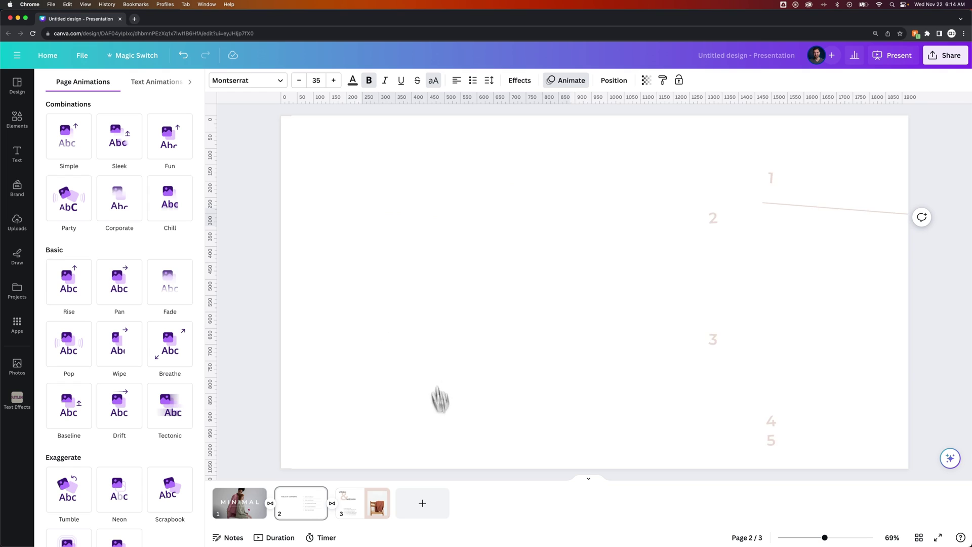
Remove the Rise text animation from the MISSION heading on page 3, then select the title page.
click(372, 494)
click(556, 245)
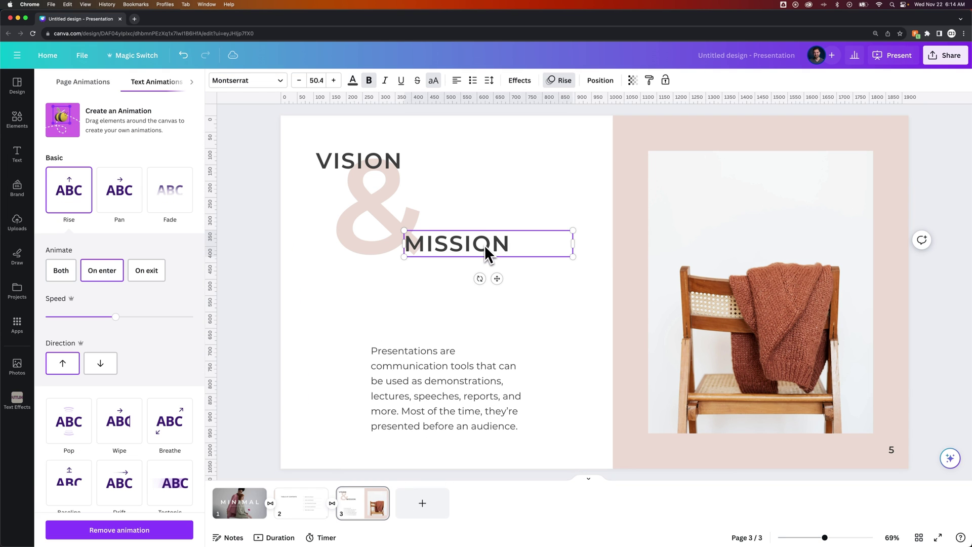
click(565, 83)
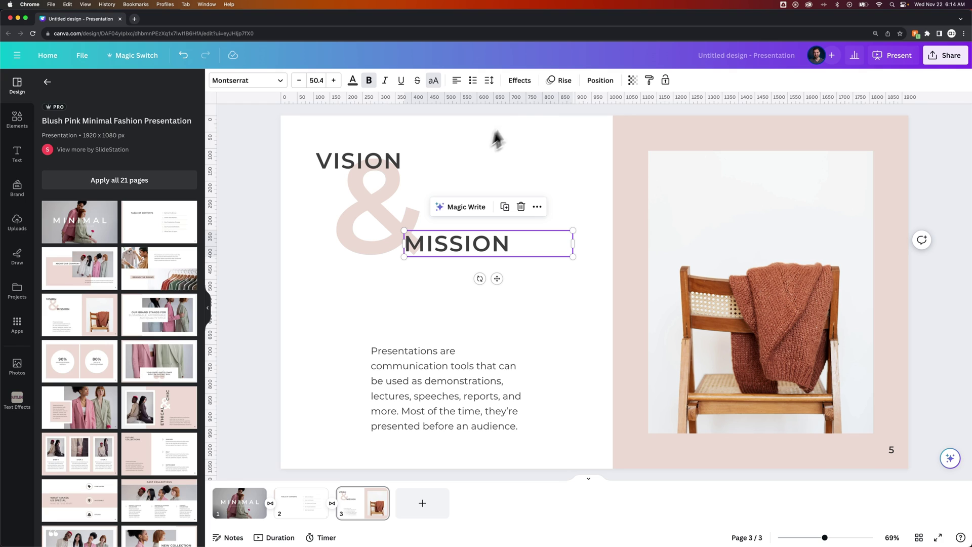
click(561, 81)
click(136, 532)
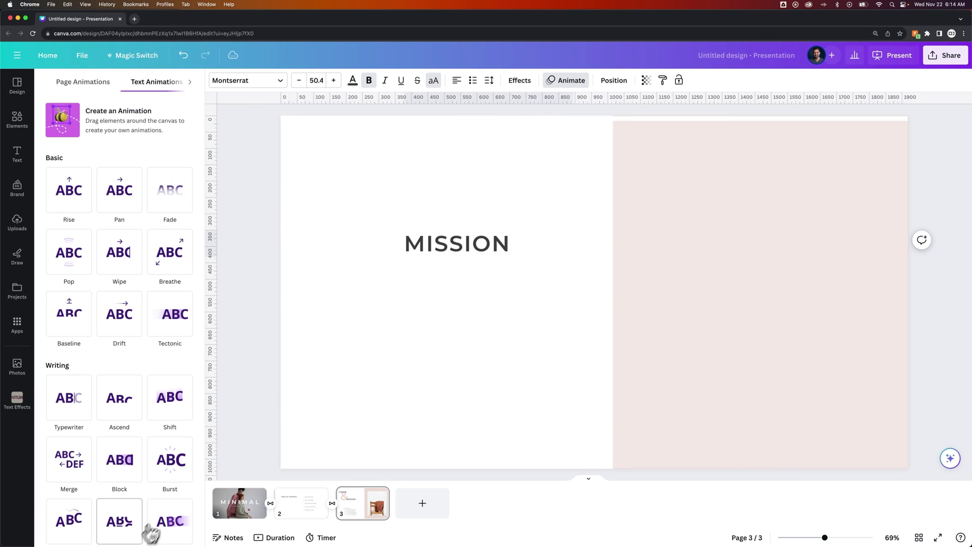
click(246, 514)
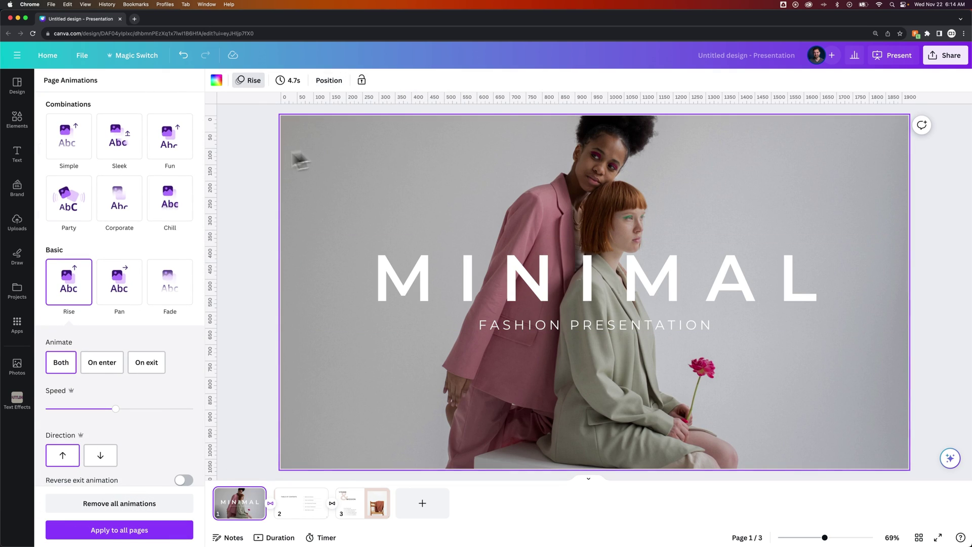
Remove the title page's Rise animation, then present full screen, stepping forward and back through slides.
click(138, 508)
click(901, 59)
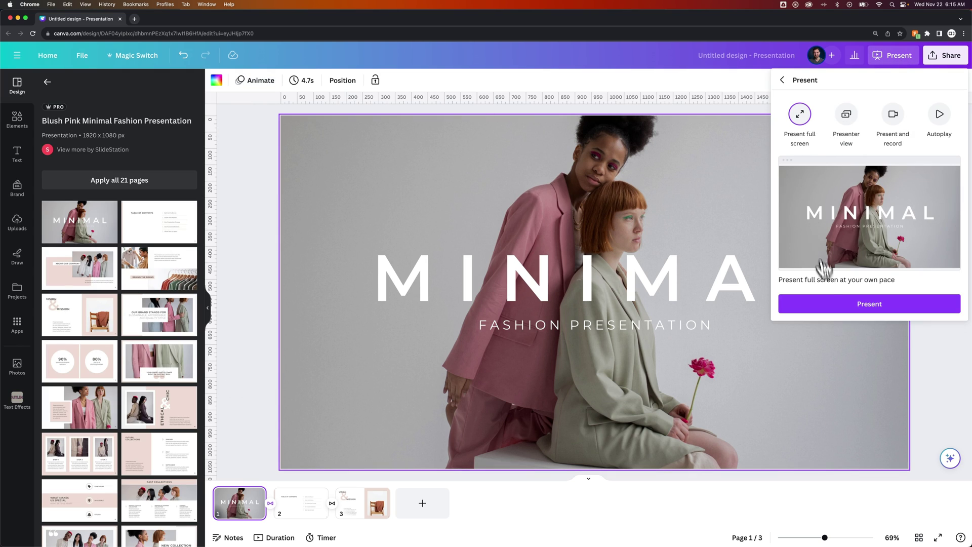
click(830, 311)
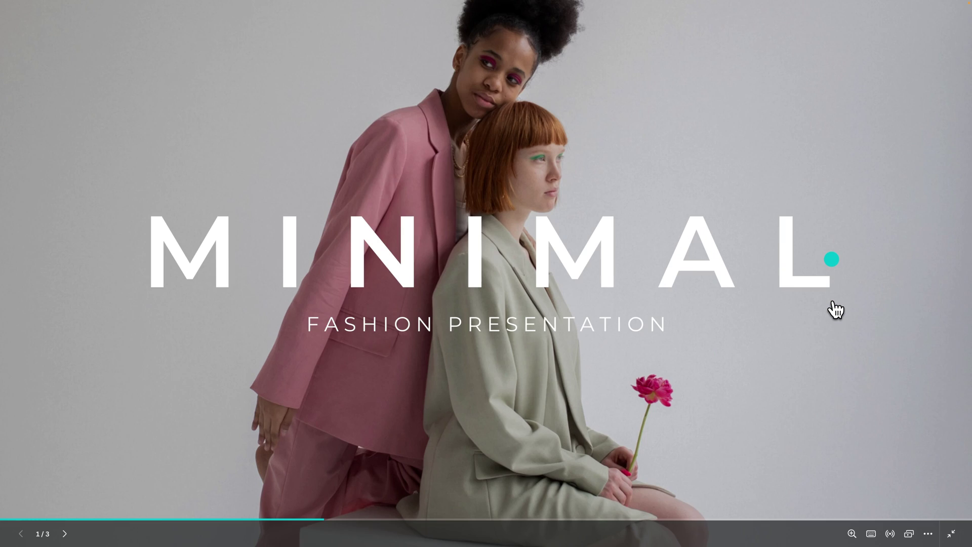
click(869, 316)
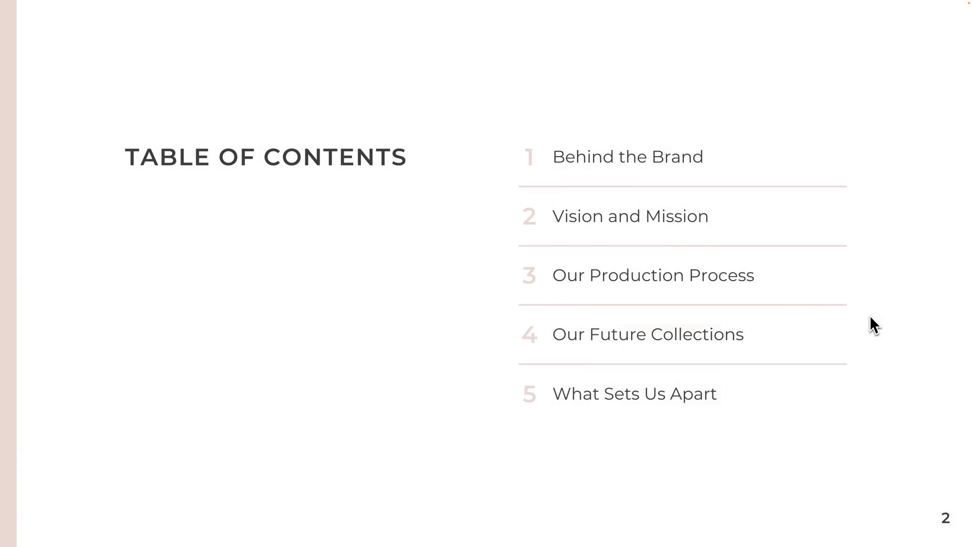
key(Right)
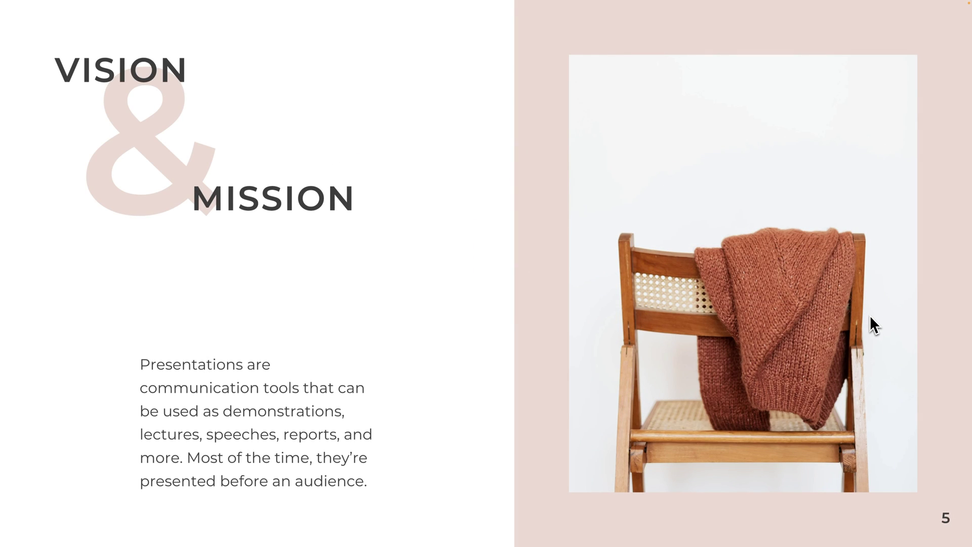
key(Left)
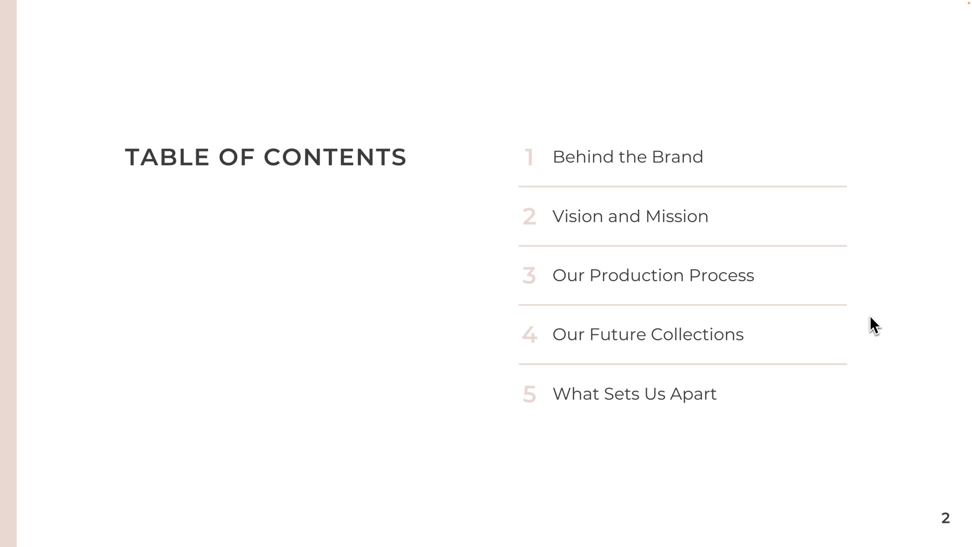